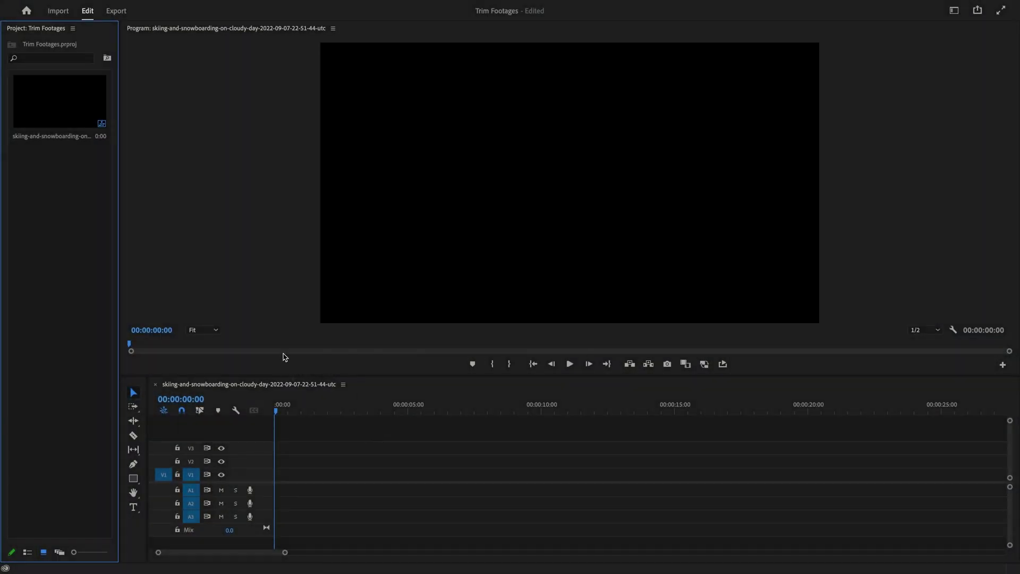
# Import the aerial-view and skiing-and-snowboarding MP4 clips from the Footages folder into the project
pyautogui.doubleClick(54, 197)
pyautogui.moveTo(325, 165); pyautogui.dragTo(291, 114)
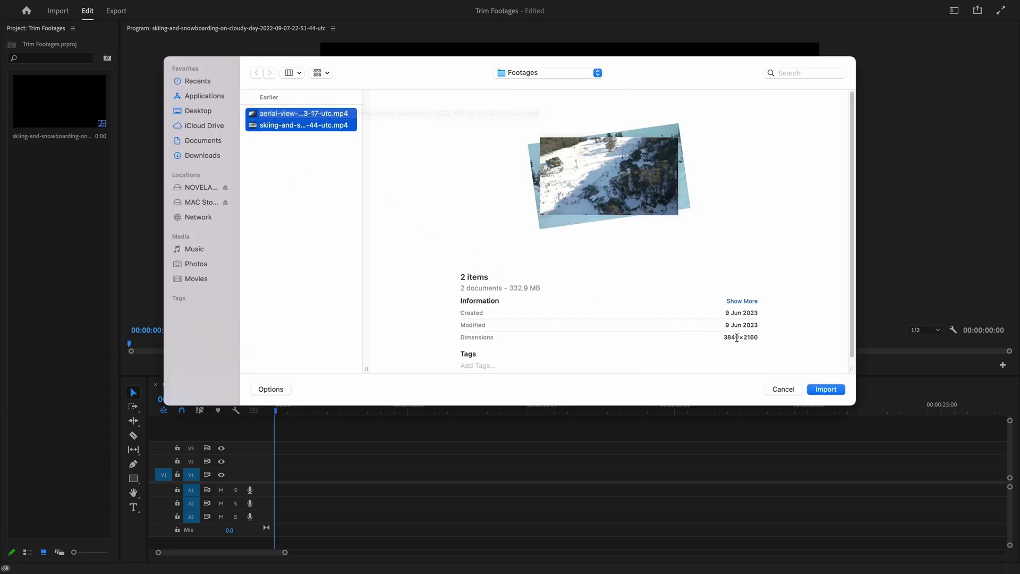
pyautogui.click(817, 394)
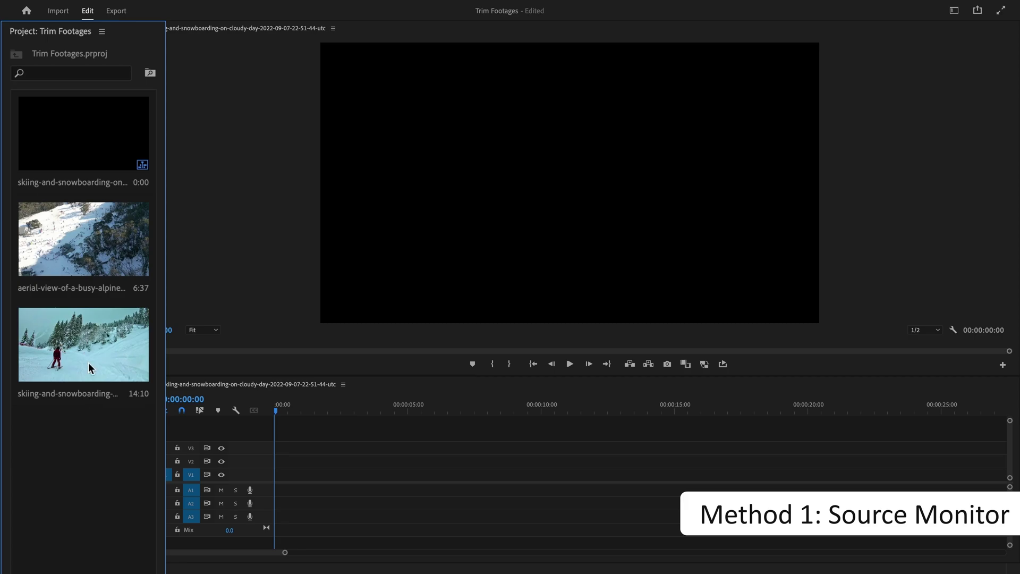
# Open the skiing-and-snowboarding clip in the Source Monitor and mark its In point at 00:00:10:38 and Out point at 00:00:22:17
pyautogui.doubleClick(88, 355)
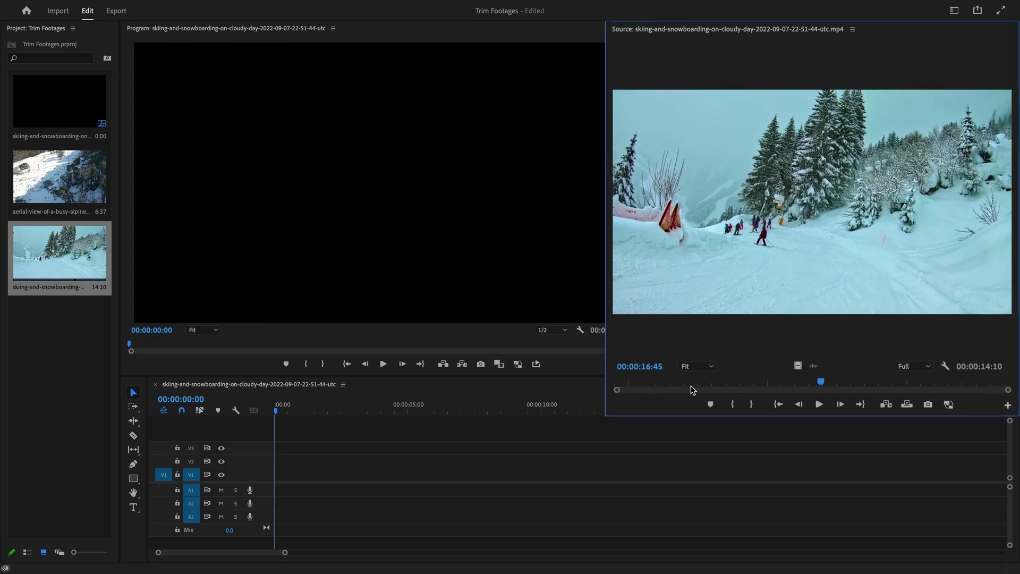
pyautogui.moveTo(609, 477); pyautogui.dragTo(557, 480)
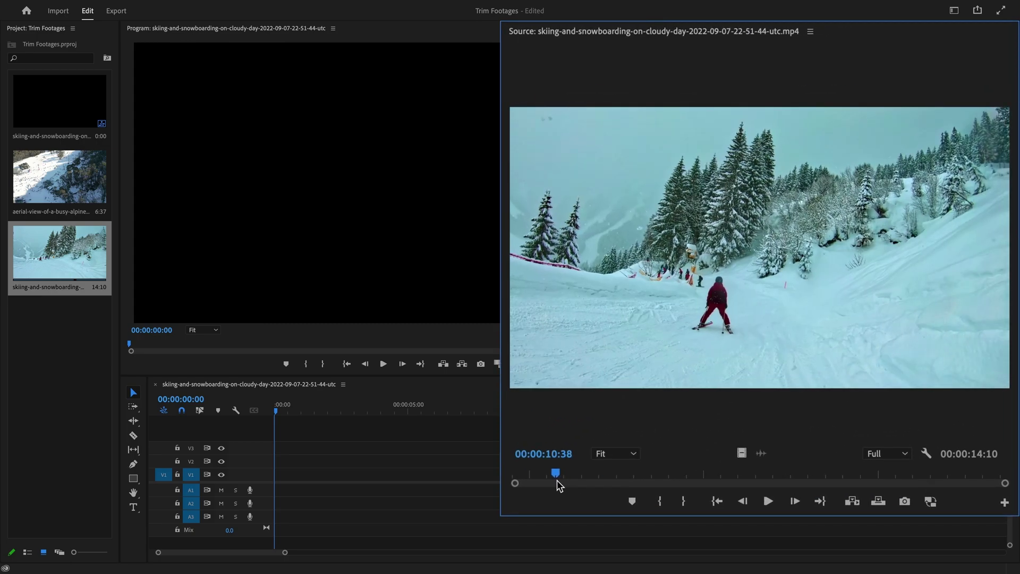
pyautogui.press('i')
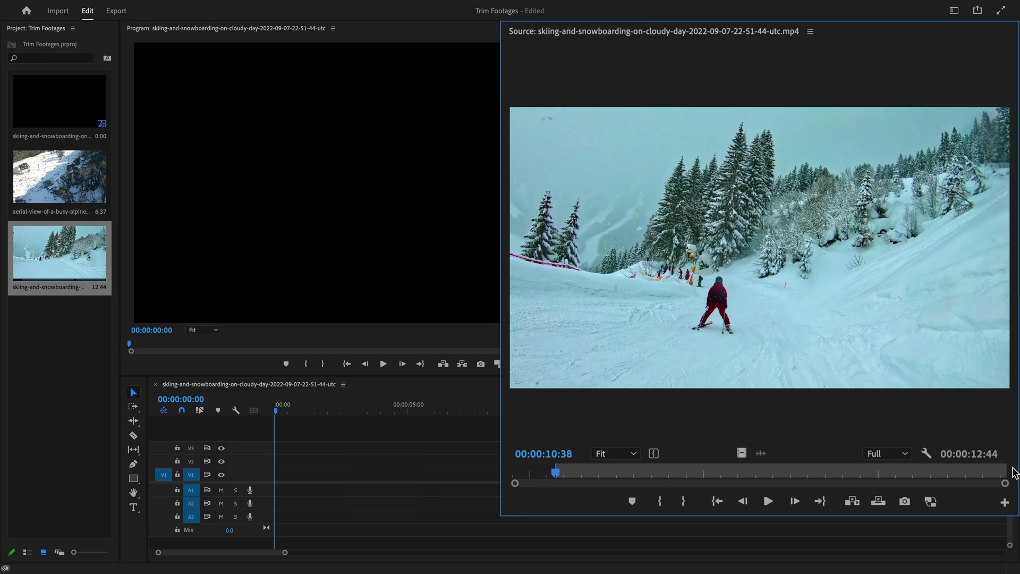
pyautogui.moveTo(1005, 470); pyautogui.dragTo(962, 470)
pyautogui.press('o')
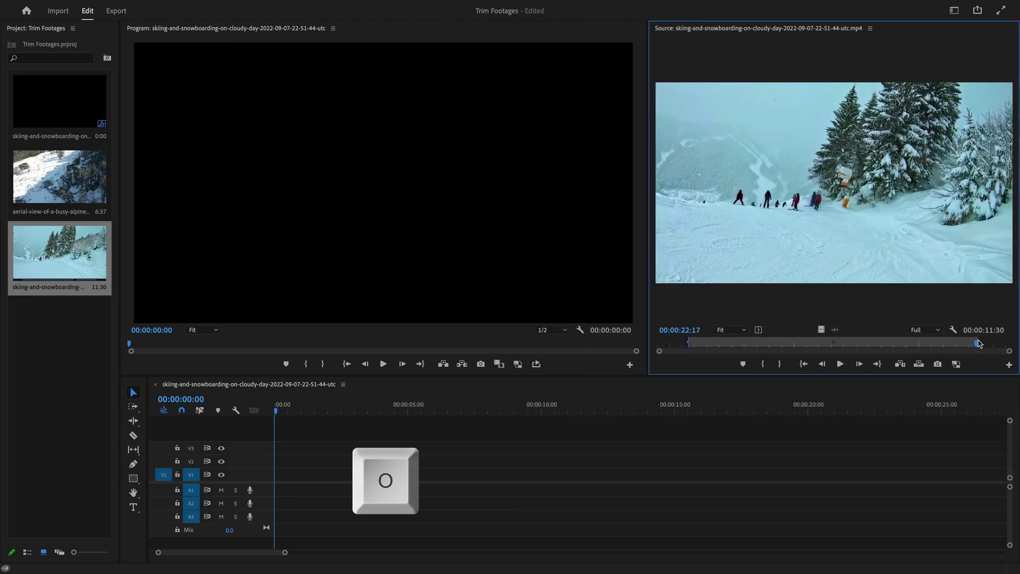
# Add the marked range of the skiing clip to the timeline and play the sequence
pyautogui.moveTo(590, 410); pyautogui.dragTo(372, 473)
pyautogui.click(383, 364)
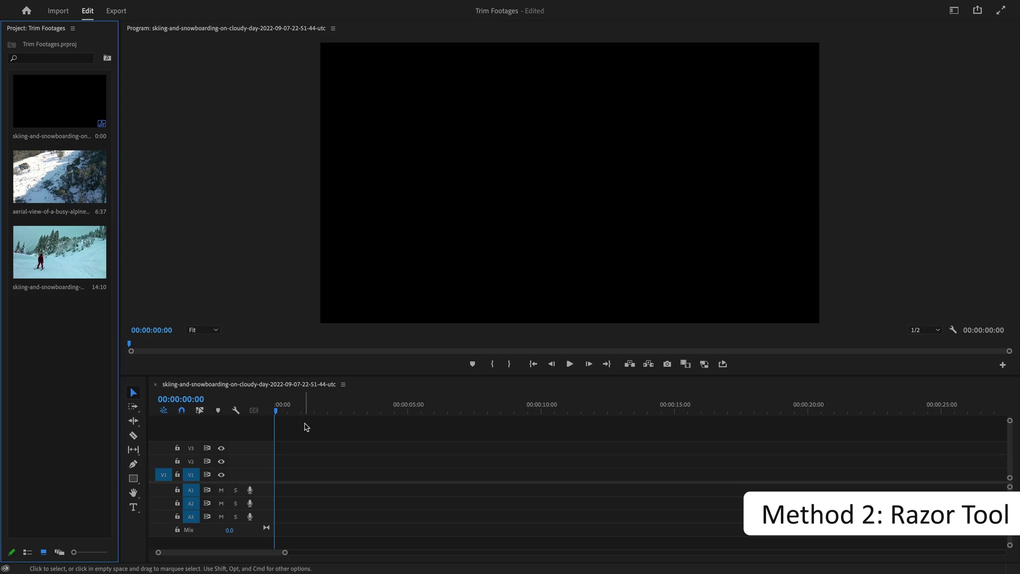
# Place the full skiing clip at the start of track V1 and split it with the Razor tool at 00:00:01:00 and 00:00:11:47
pyautogui.moveTo(59, 252); pyautogui.dragTo(274, 481)
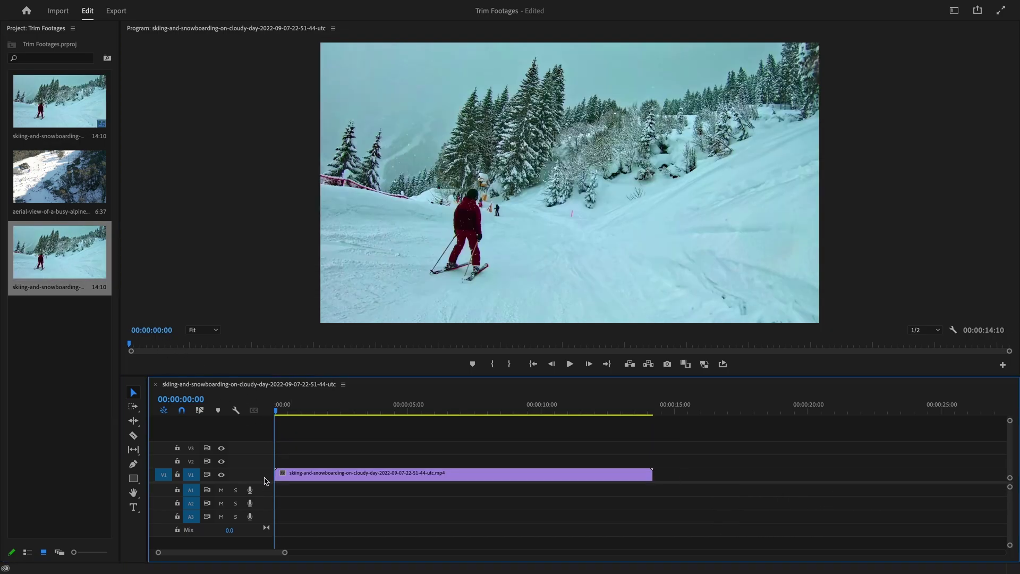
pyautogui.click(138, 439)
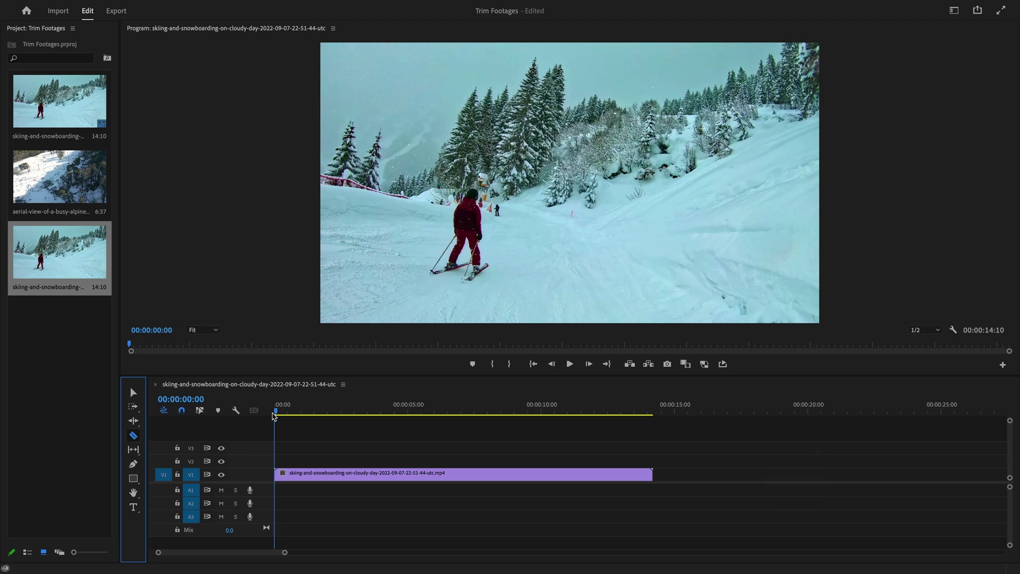
pyautogui.click(283, 413)
pyautogui.moveTo(285, 415); pyautogui.dragTo(301, 414)
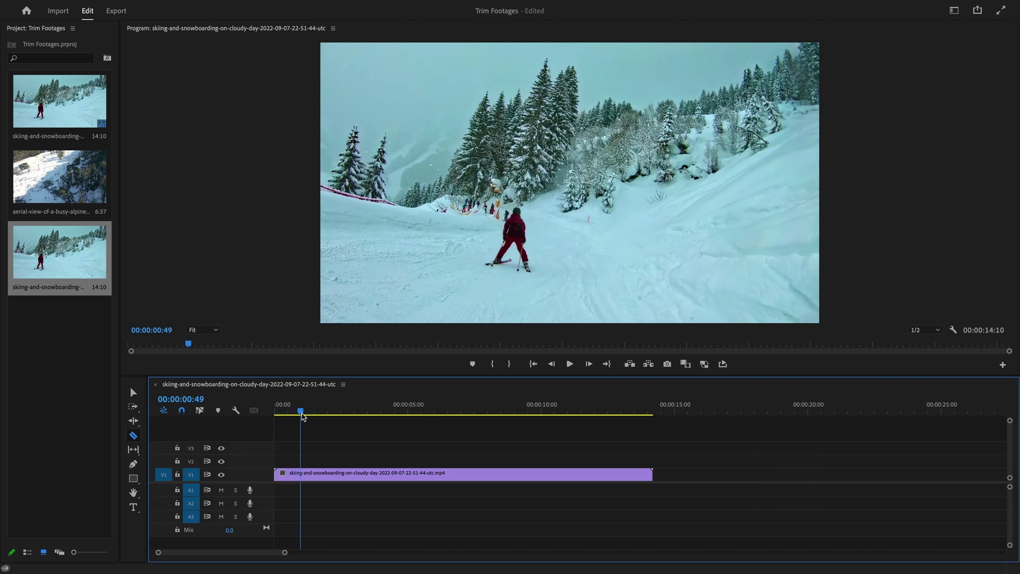
pyautogui.click(303, 473)
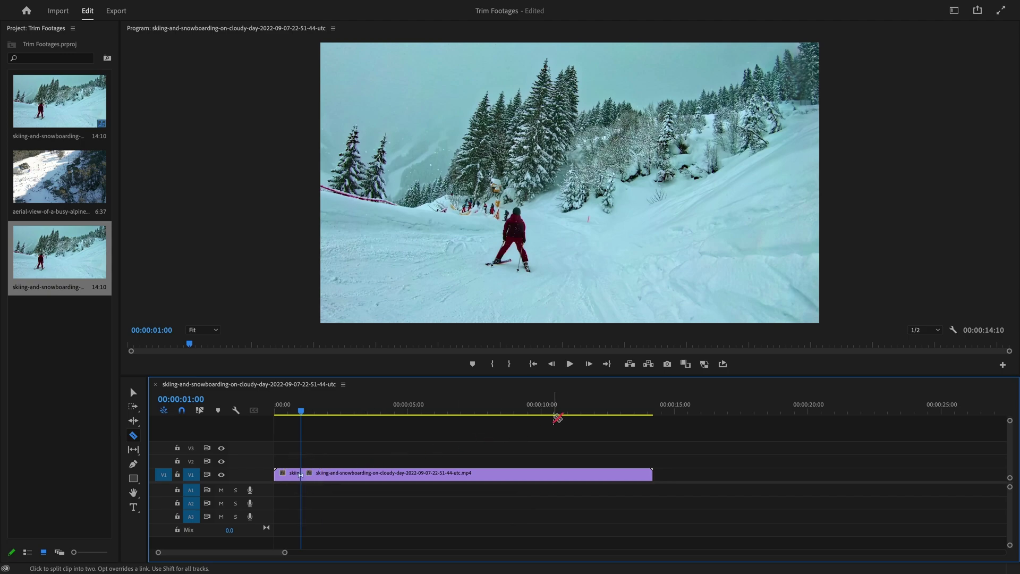
pyautogui.moveTo(555, 414); pyautogui.dragTo(592, 416)
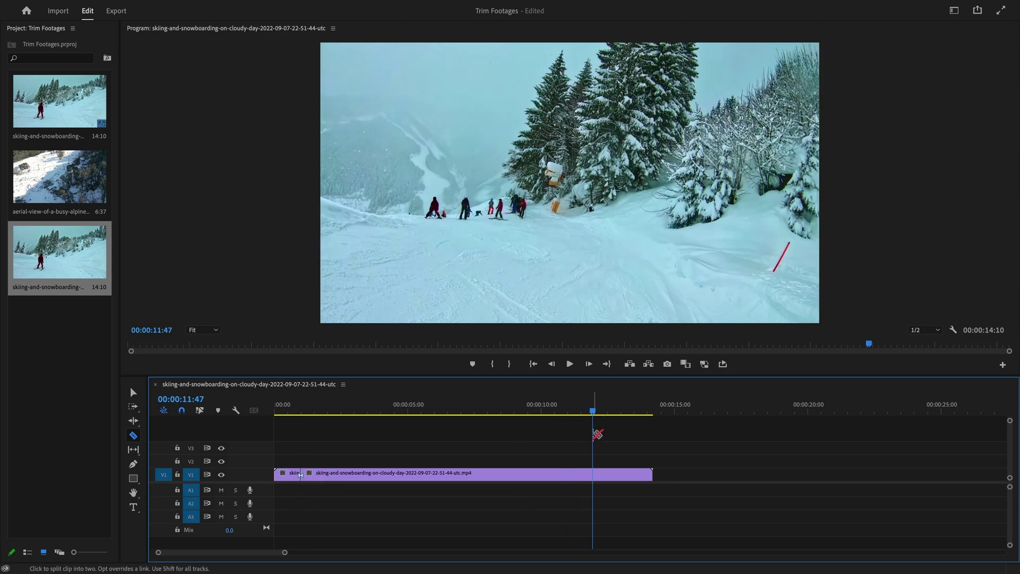
pyautogui.click(593, 474)
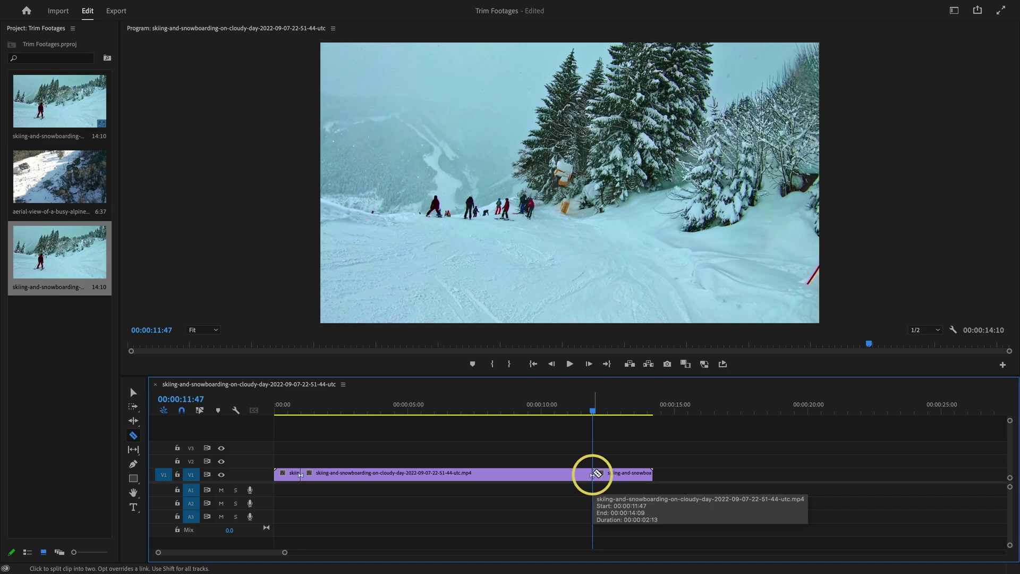
# Delete the segment after the second cut and ripple-delete the short opening segment so the remaining clip starts the sequence
pyautogui.press('v')
pyautogui.click(635, 476)
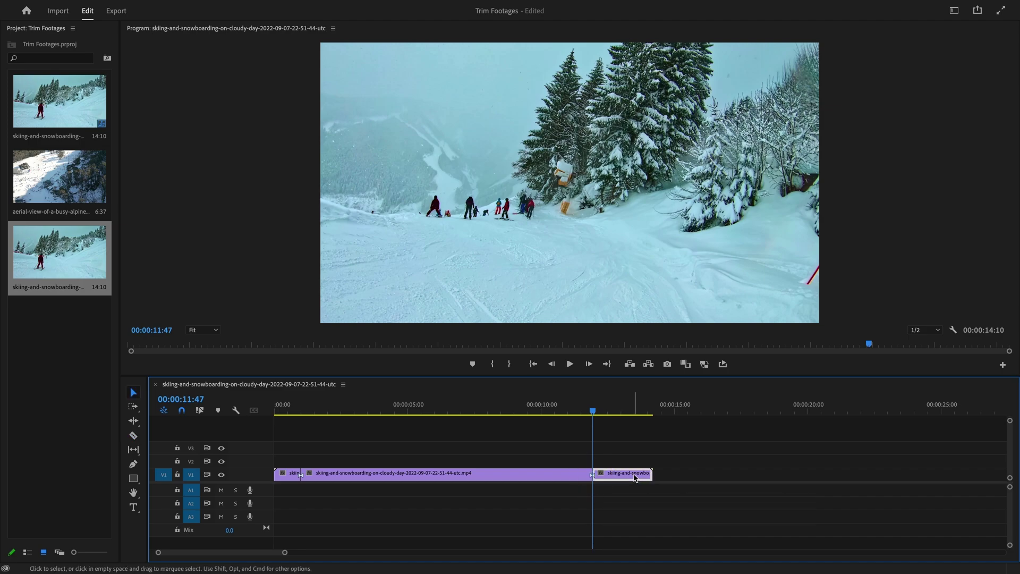
pyautogui.press('Delete')
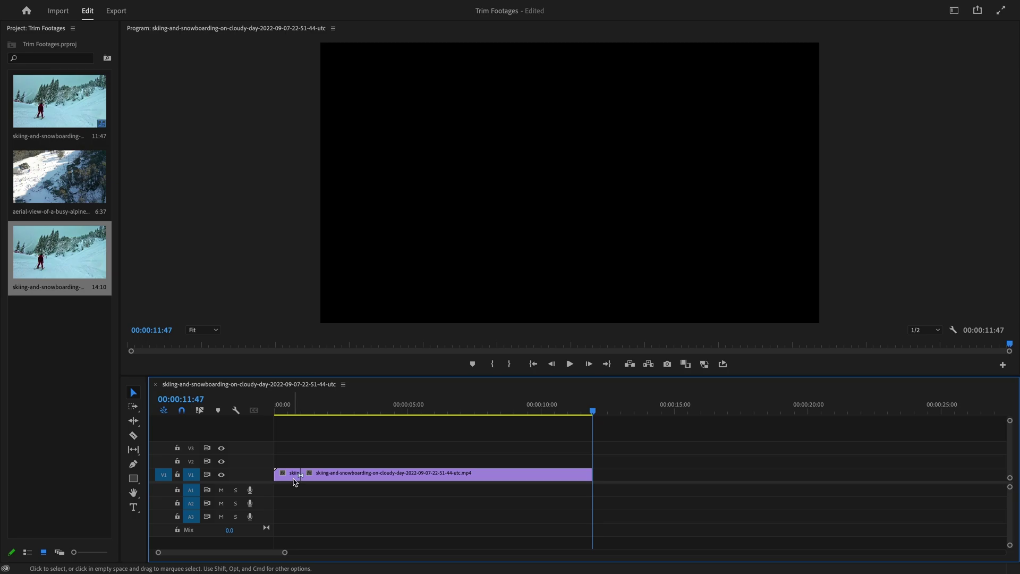
pyautogui.hotkey('shift', 'Delete')
# Play the trimmed sequence from its beginning, and return the playhead to the start
pyautogui.press('Home')
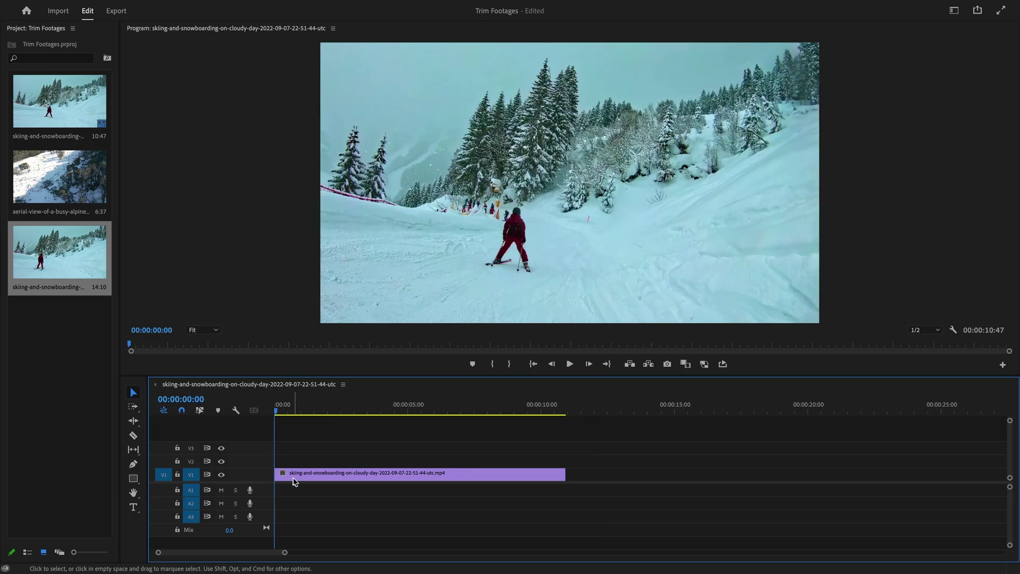
pyautogui.click(568, 364)
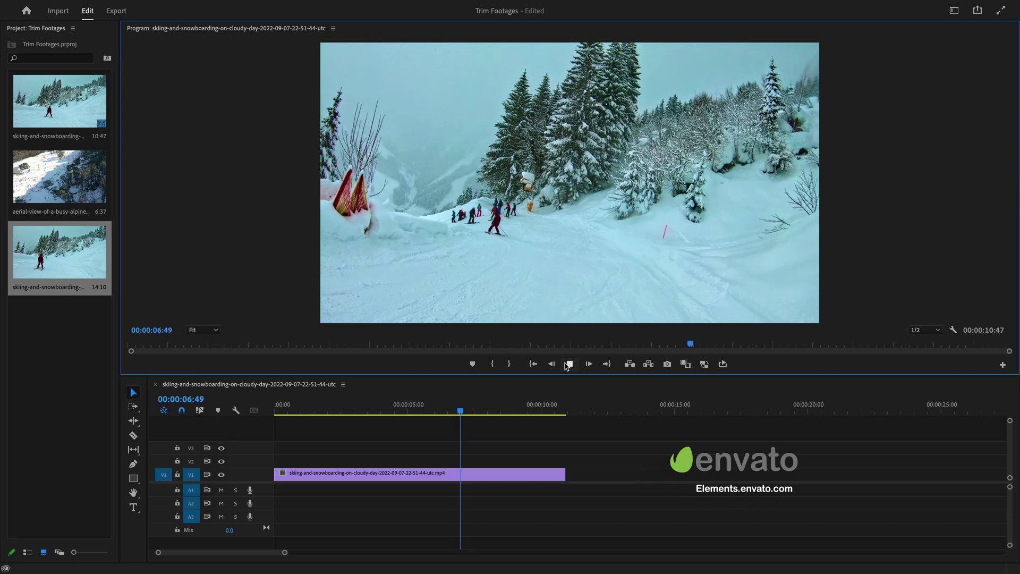
pyautogui.click(531, 364)
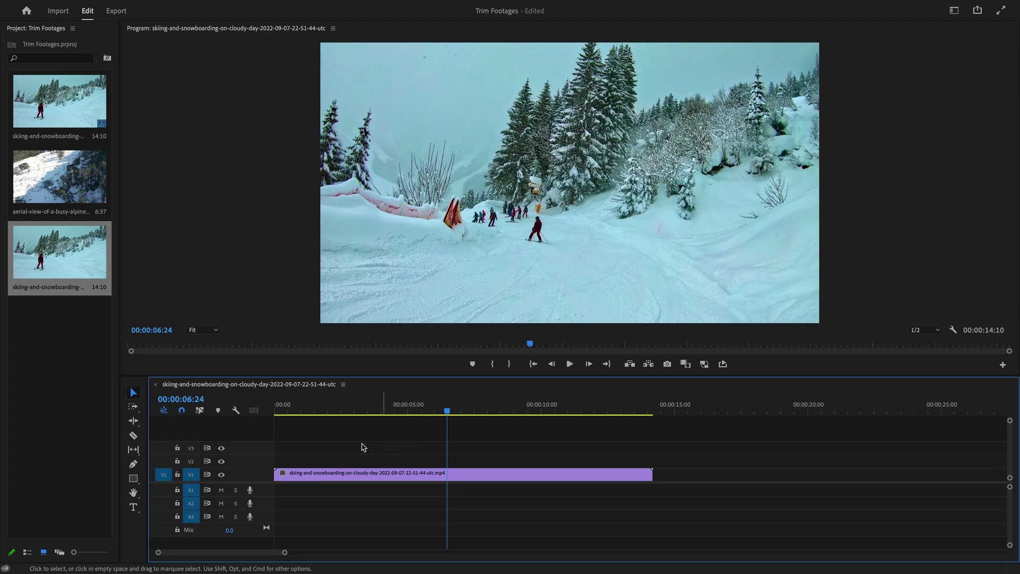
# Trim the full skiing clip on V1 by its edges, moving its start to about 2 seconds and its end to about 12 seconds
pyautogui.click(277, 473)
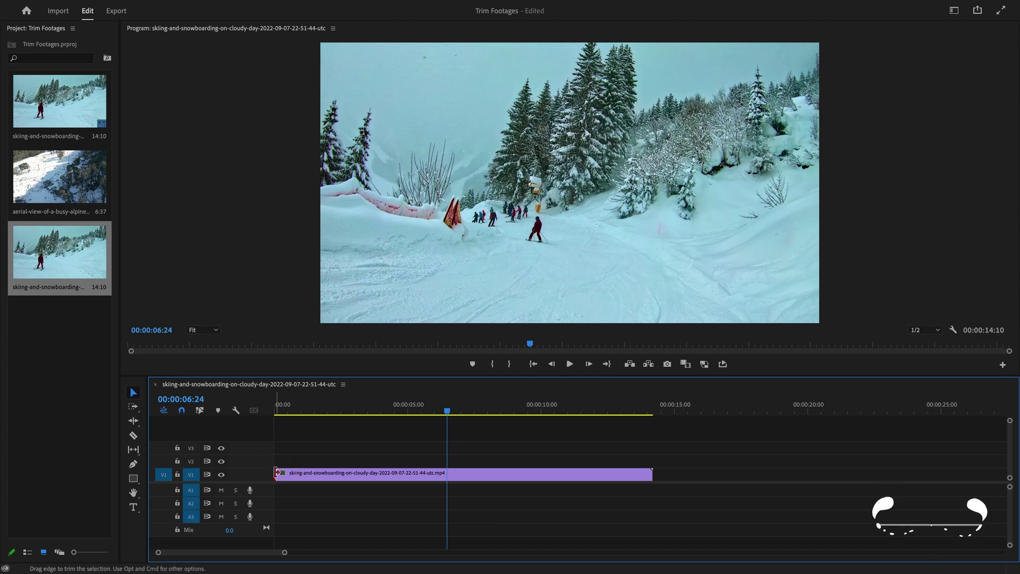
pyautogui.moveTo(277, 472); pyautogui.dragTo(327, 476)
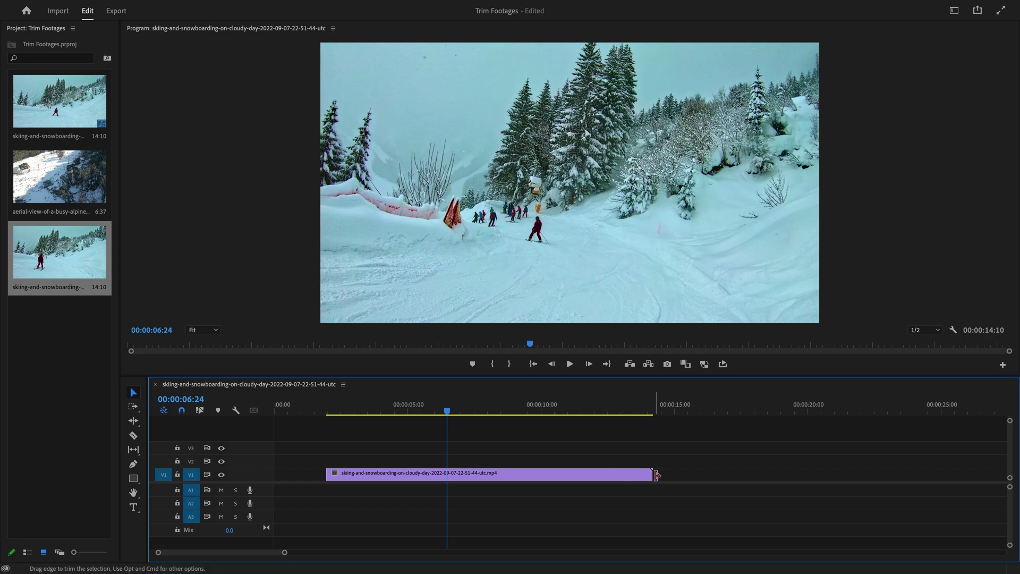
pyautogui.moveTo(655, 475); pyautogui.dragTo(602, 473)
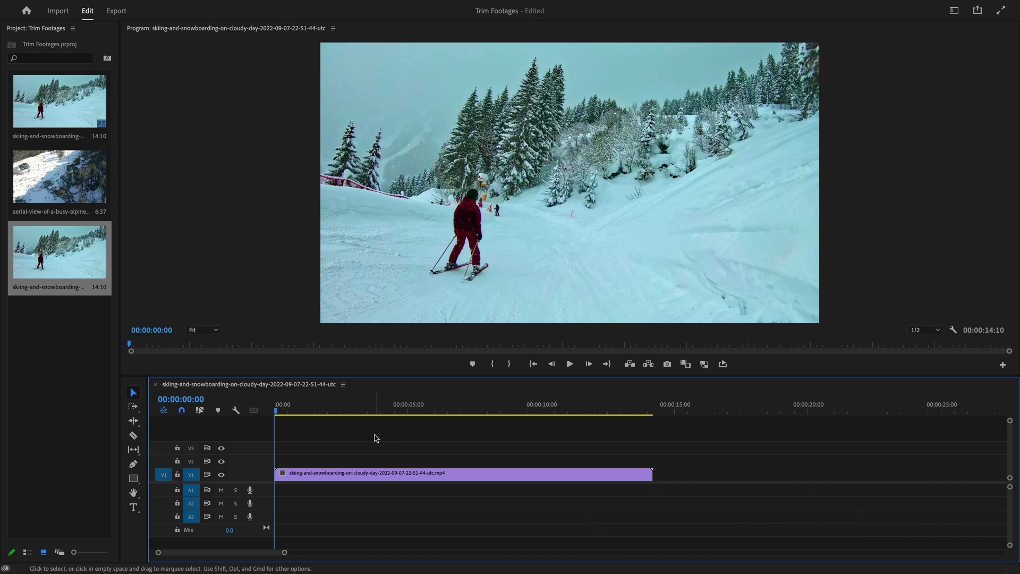
# Split the full skiing clip on V1 at 00:00:04:42 with Add Edit, and render the sequence from the start
pyautogui.moveTo(356, 411); pyautogui.dragTo(405, 423)
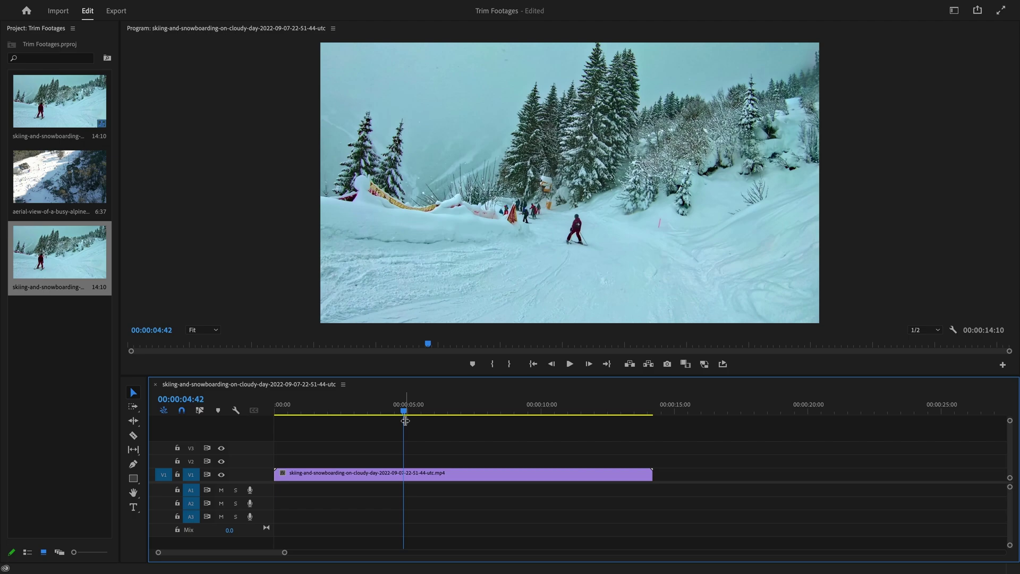
pyautogui.hotkey('ctrl', 'k')
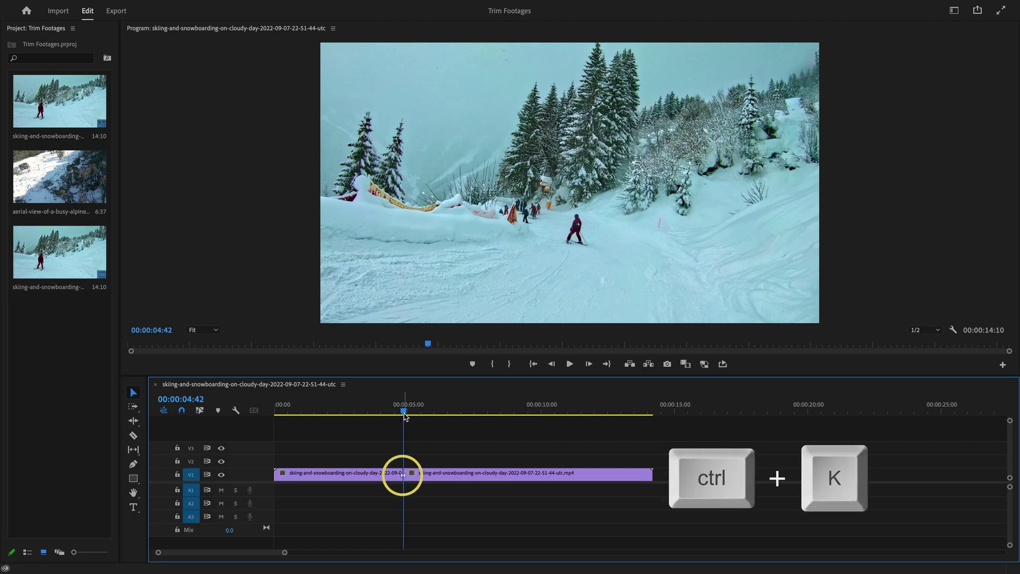
pyautogui.moveTo(405, 420); pyautogui.dragTo(247, 409)
pyautogui.press('Return')
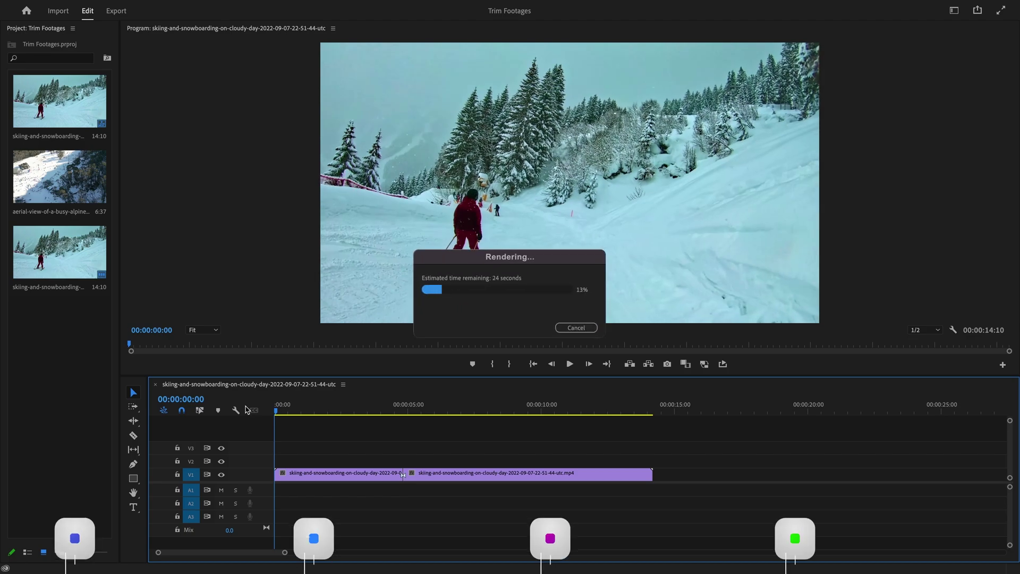